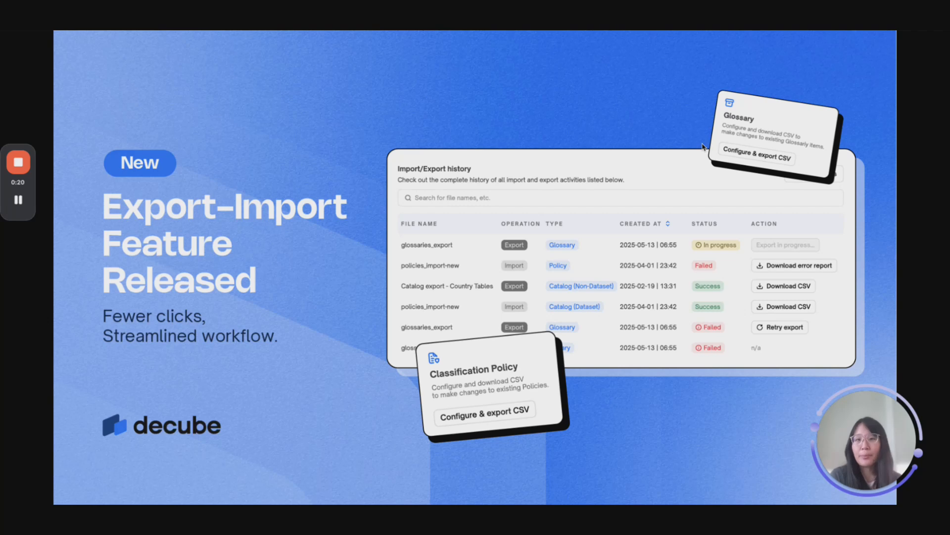
# Advance the presentation past the Export–Import Feature Released title slide to the next slide
pyautogui.press('Right')
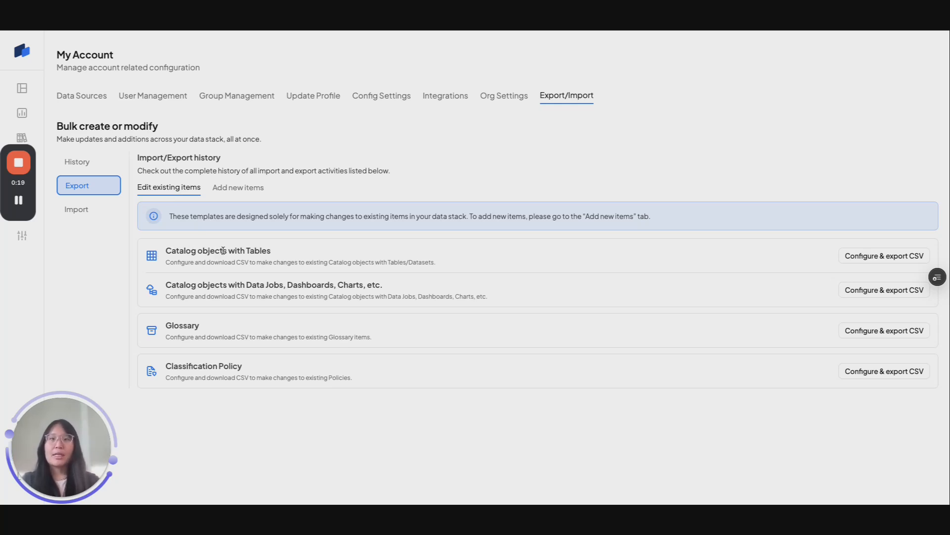
# Export a Catalog-with-Tables CSV filtered to empty Data Owners and download it
pyautogui.click(861, 263)
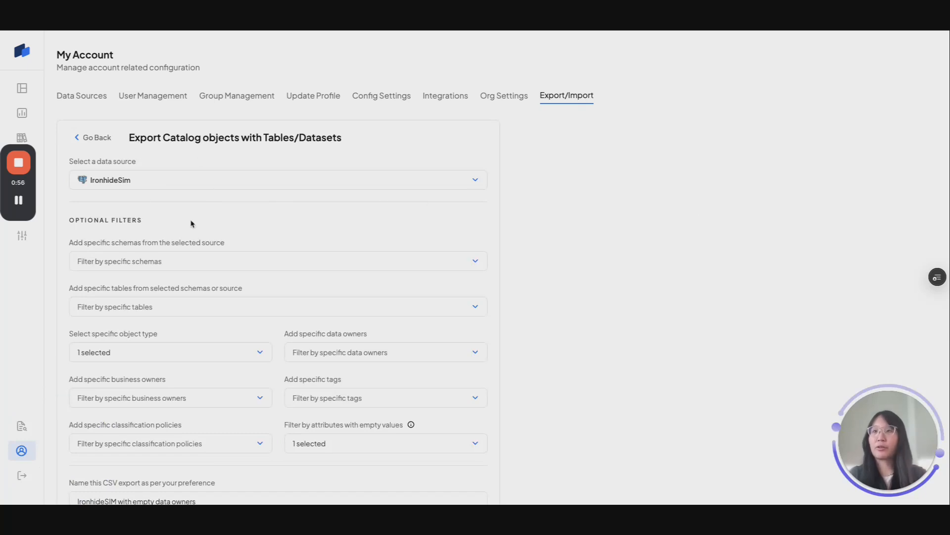
pyautogui.scroll(-1, 193, 223)
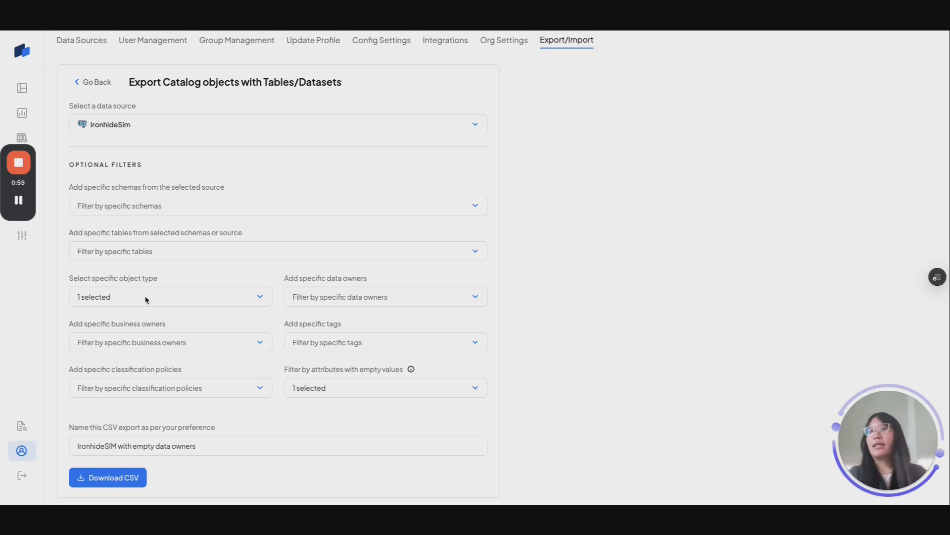
pyautogui.click(125, 298)
pyautogui.click(604, 382)
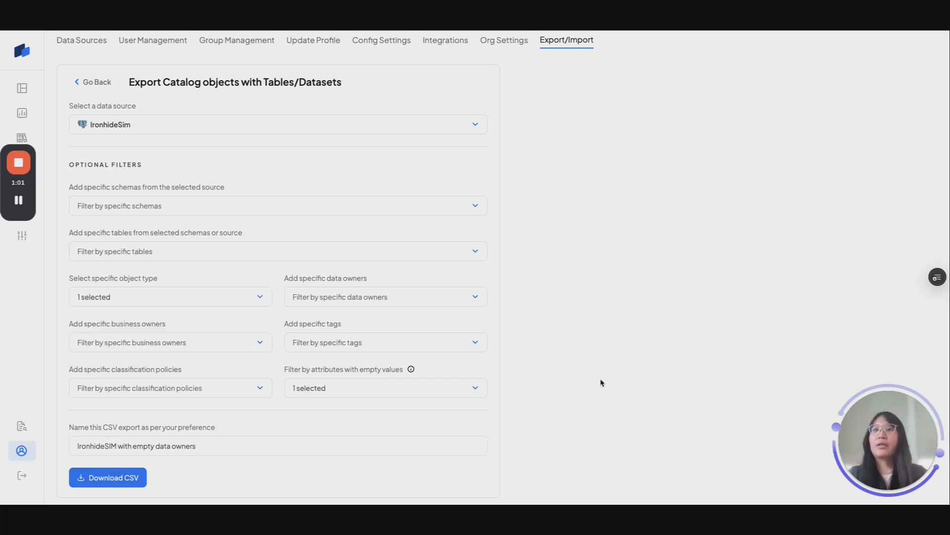
pyautogui.click(398, 388)
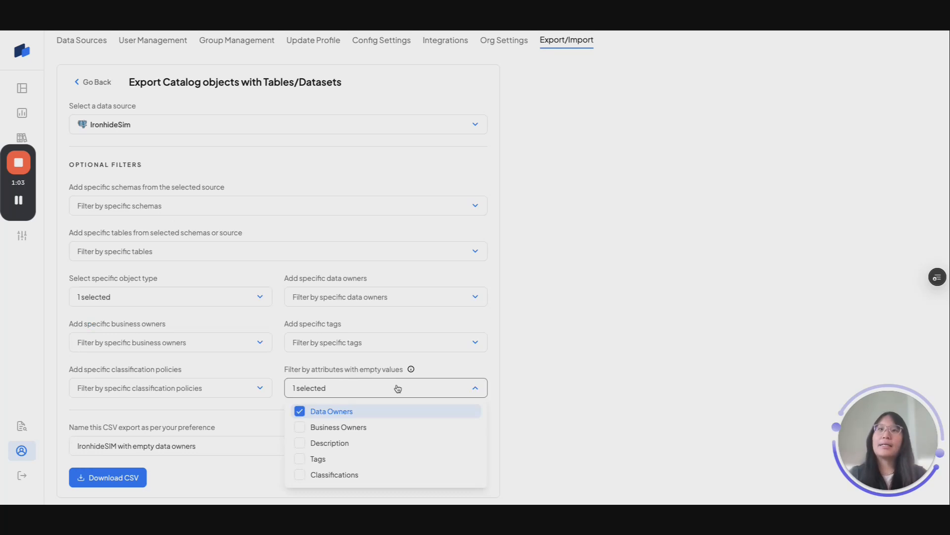
pyautogui.moveTo(410, 367)
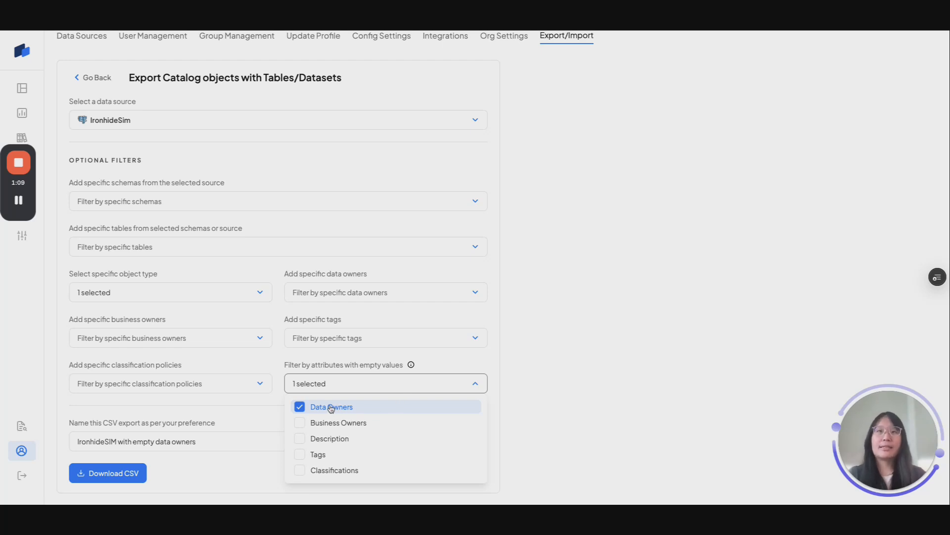
pyautogui.click(254, 408)
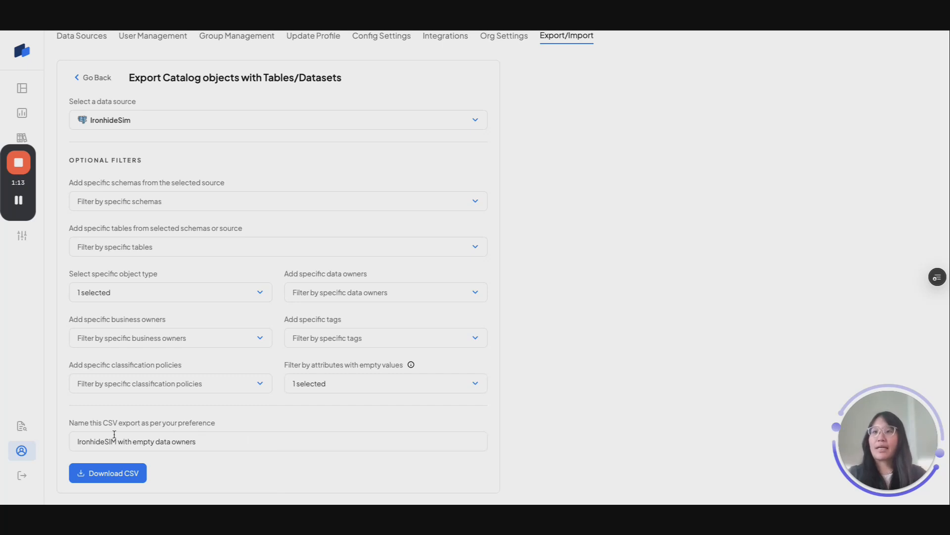
pyautogui.click(124, 476)
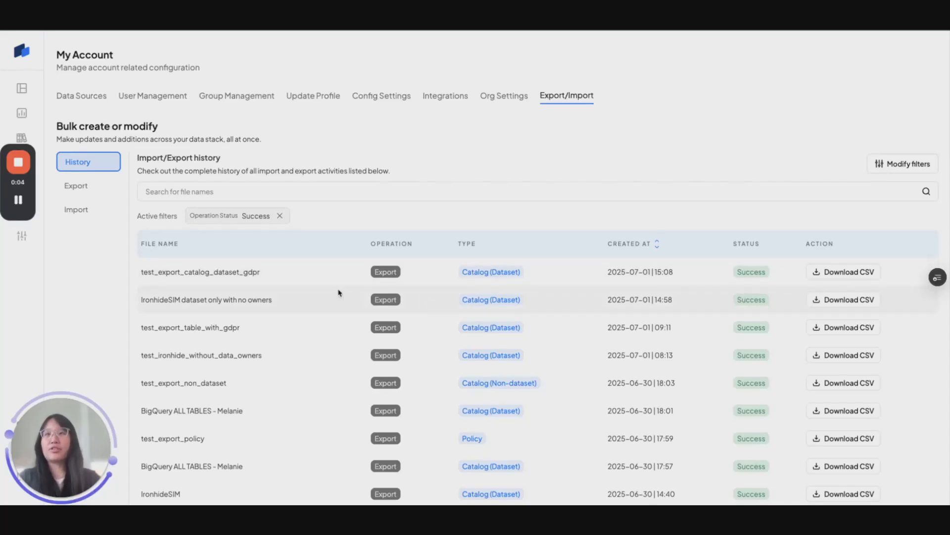
# Download the 'IronhideSIM dataset only with no owners' CSV from the History list
pyautogui.click(840, 302)
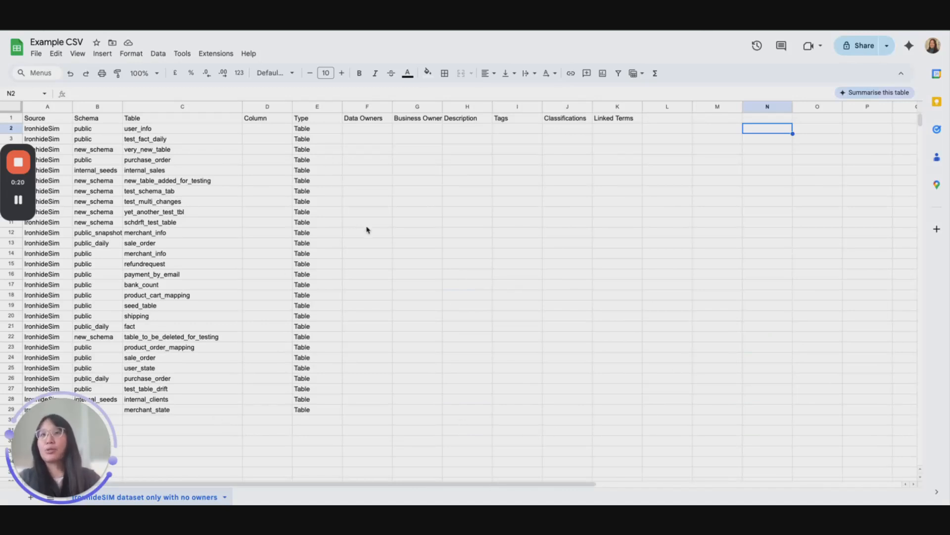
# Enter the owner's e-mail in F2 and fill it down the Data Owners column to row 29
pyautogui.click(357, 130)
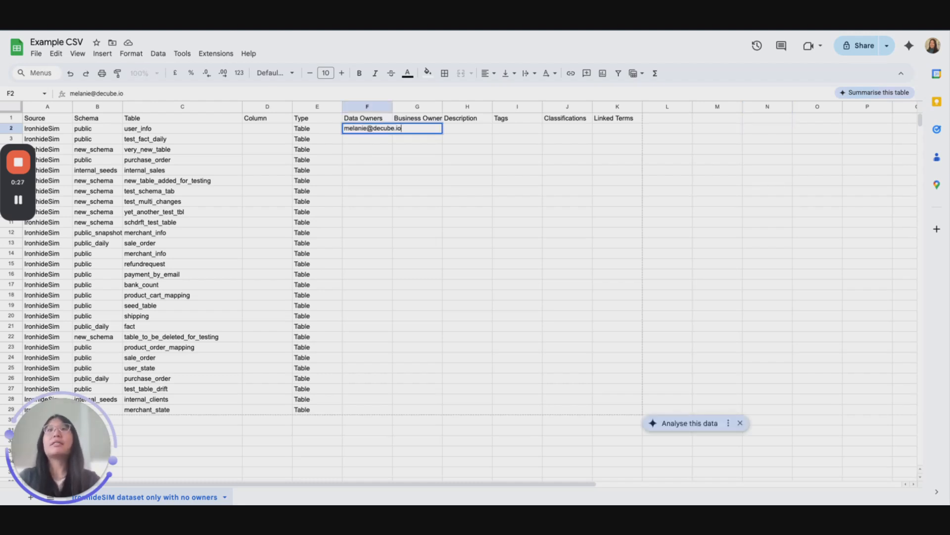
pyautogui.press('Return')
pyautogui.click(359, 130)
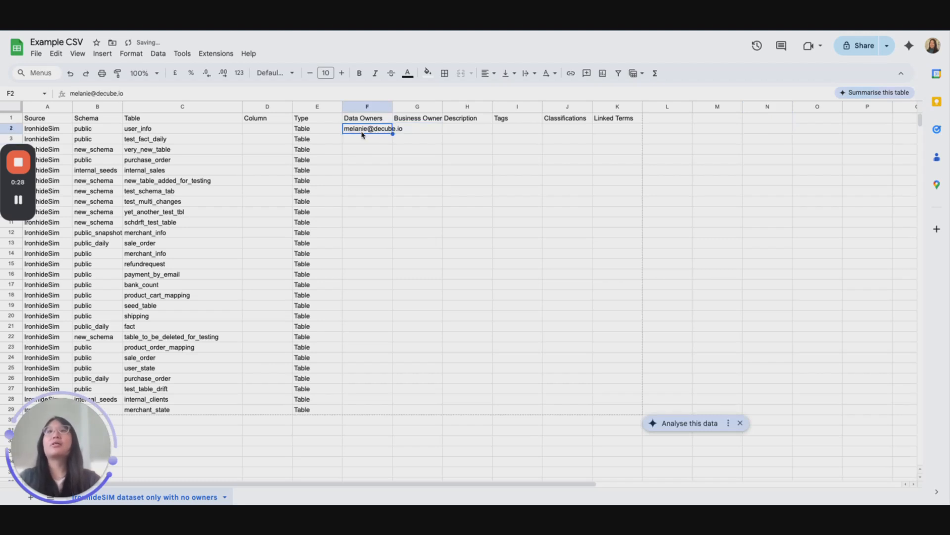
pyautogui.moveTo(393, 134); pyautogui.dragTo(389, 416)
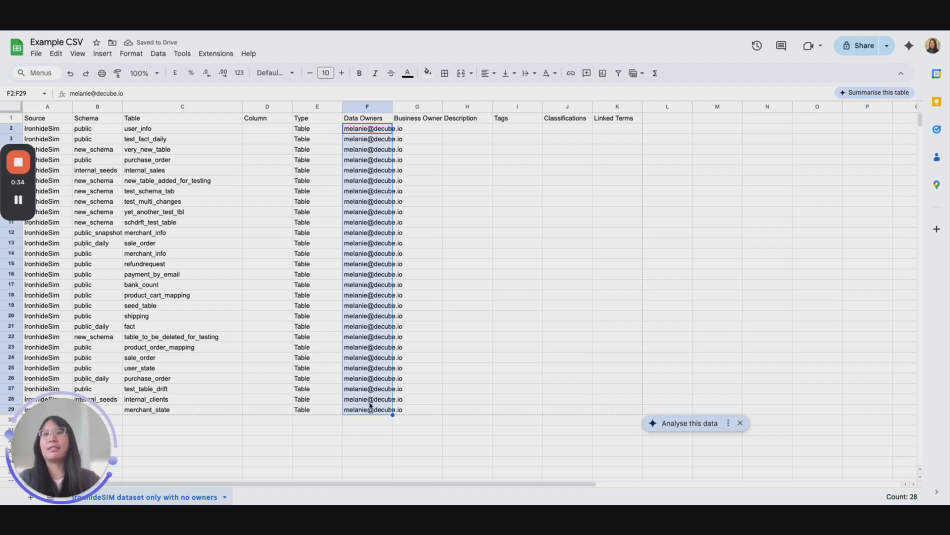
pyautogui.click(428, 410)
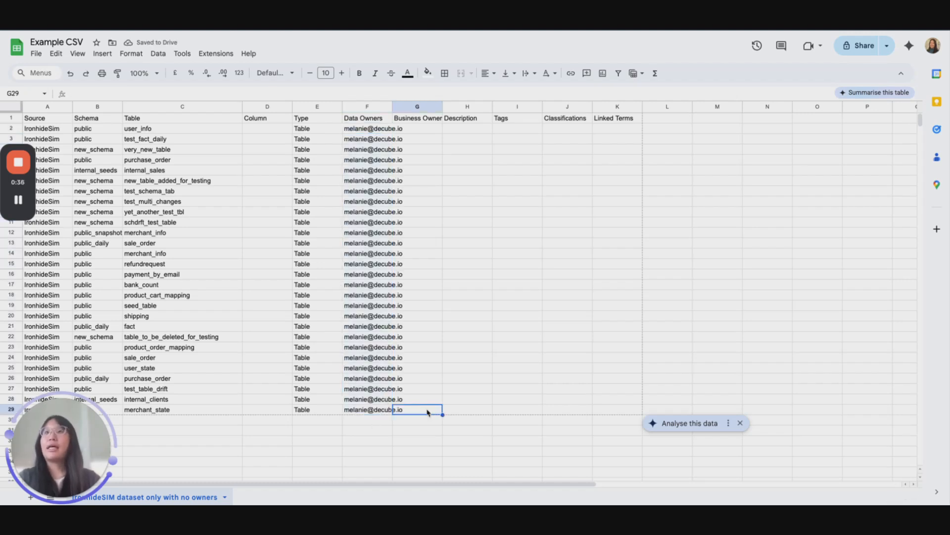
pyautogui.click(37, 55)
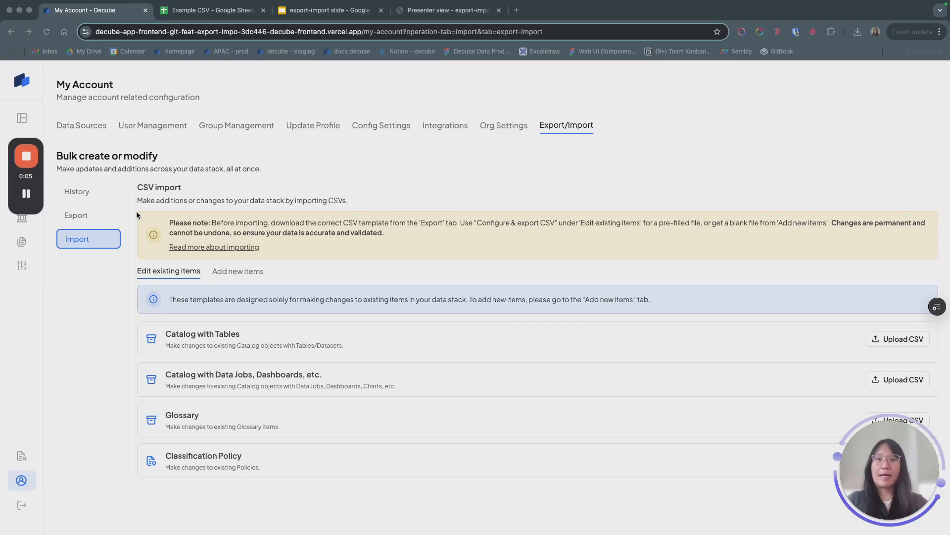
# In Decube, open the Upload CSV page for Catalog with Tables
pyautogui.click(97, 289)
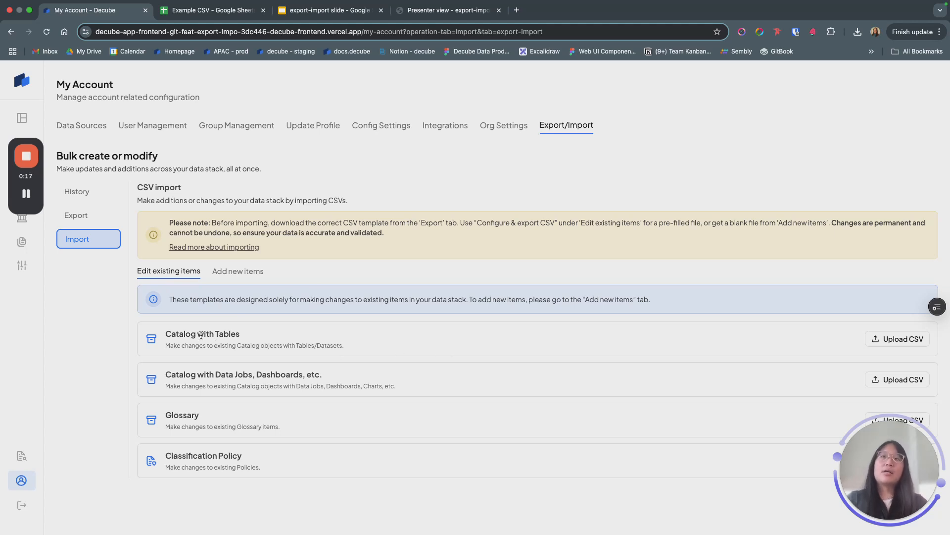
pyautogui.click(907, 339)
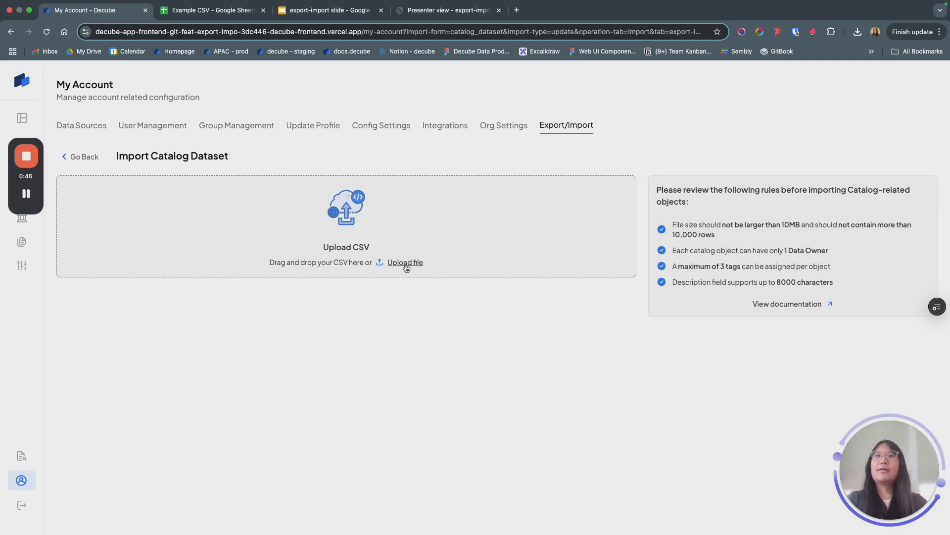
# Upload 'IronhideSIM dataset only with no owners (1).csv' from the Downloads folder
pyautogui.click(406, 267)
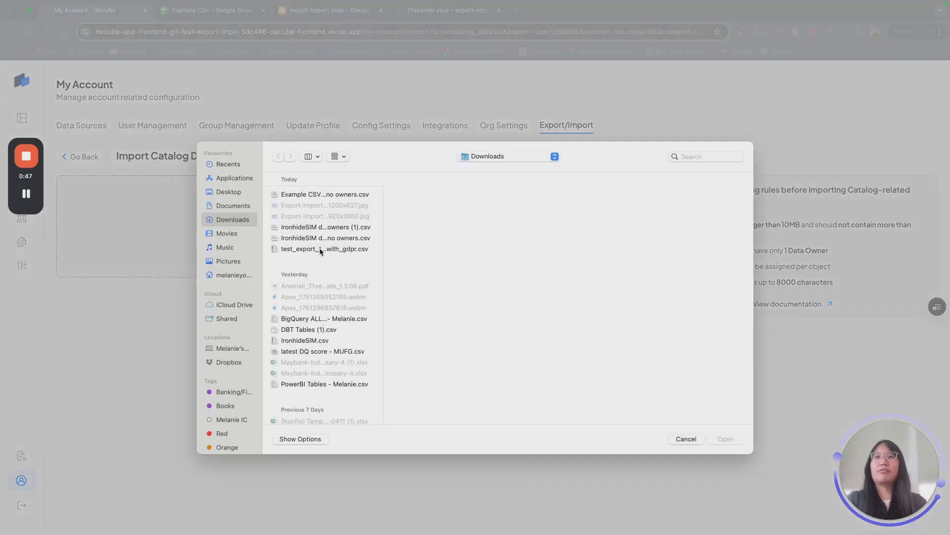
pyautogui.doubleClick(342, 226)
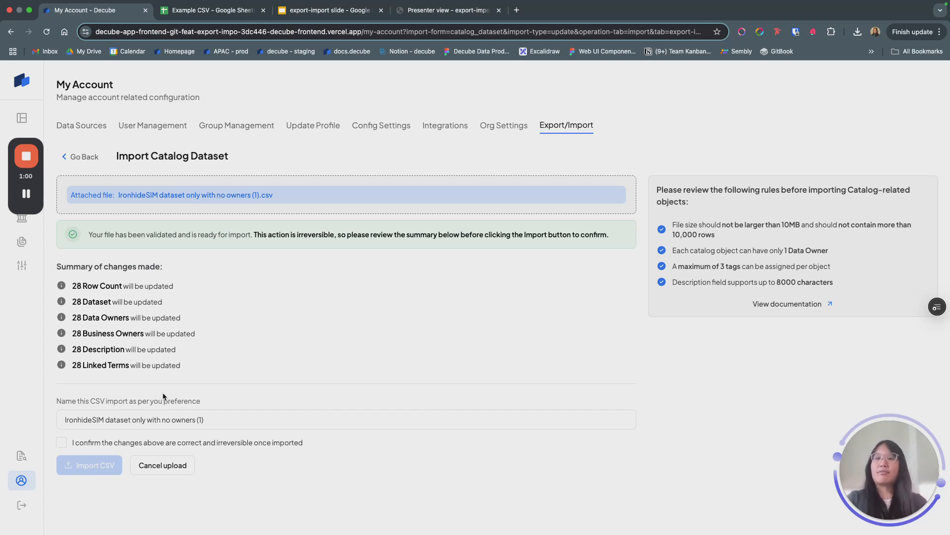
# Confirm the changes, run the CSV import, and go back to the CSV Import page
pyautogui.click(183, 446)
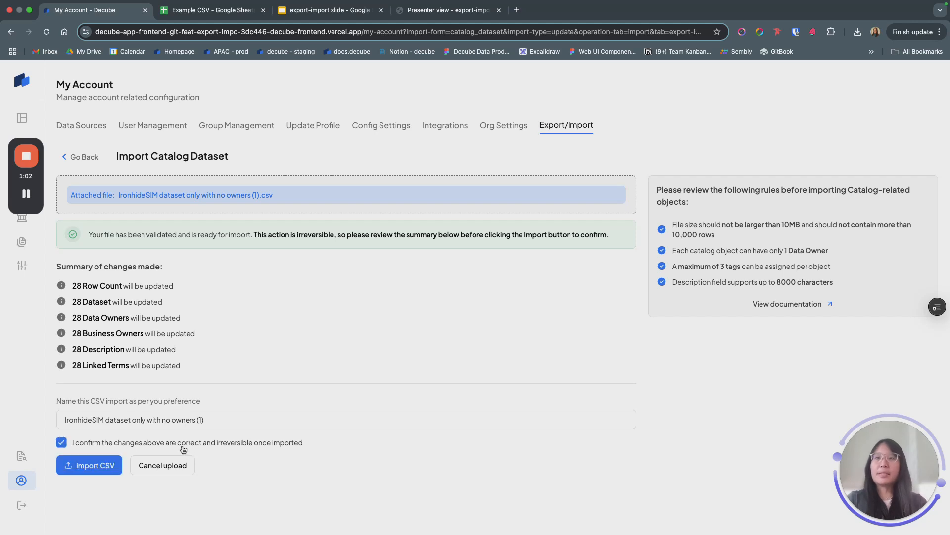
pyautogui.click(110, 466)
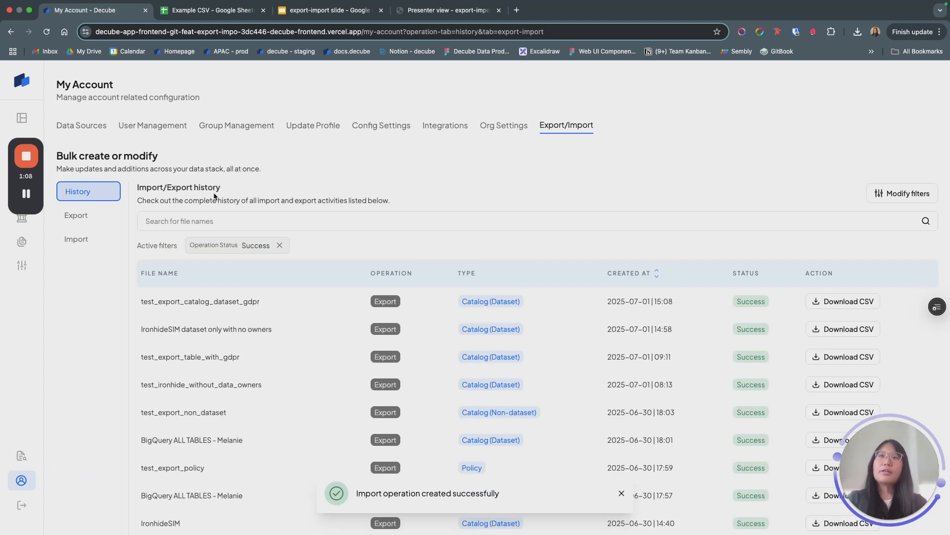
pyautogui.click(99, 243)
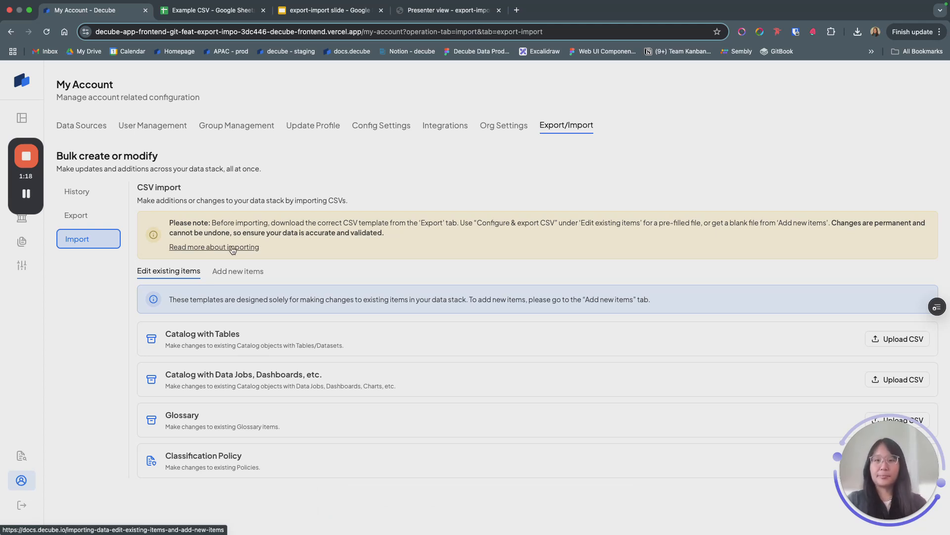
# Show the Add-new-items CSV templates for Glossary and Classification Policy
pyautogui.moveTo(25, 168)
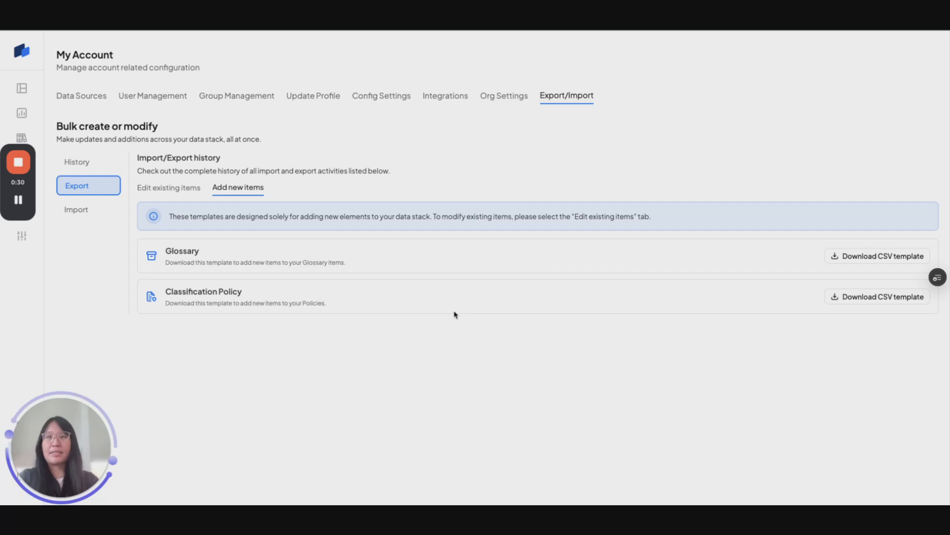
# Open the Glossary upload page under Import's 'Add new items' tab
pyautogui.click(86, 217)
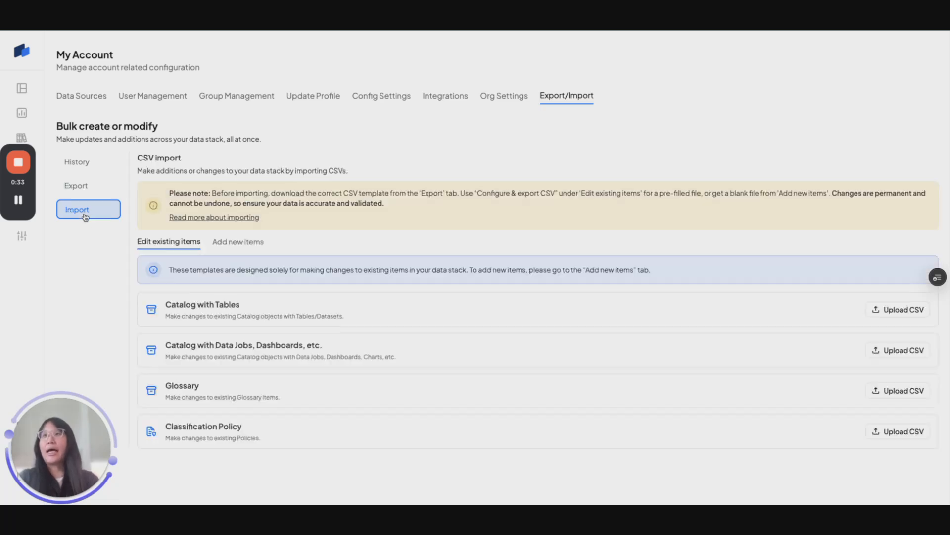
pyautogui.click(230, 247)
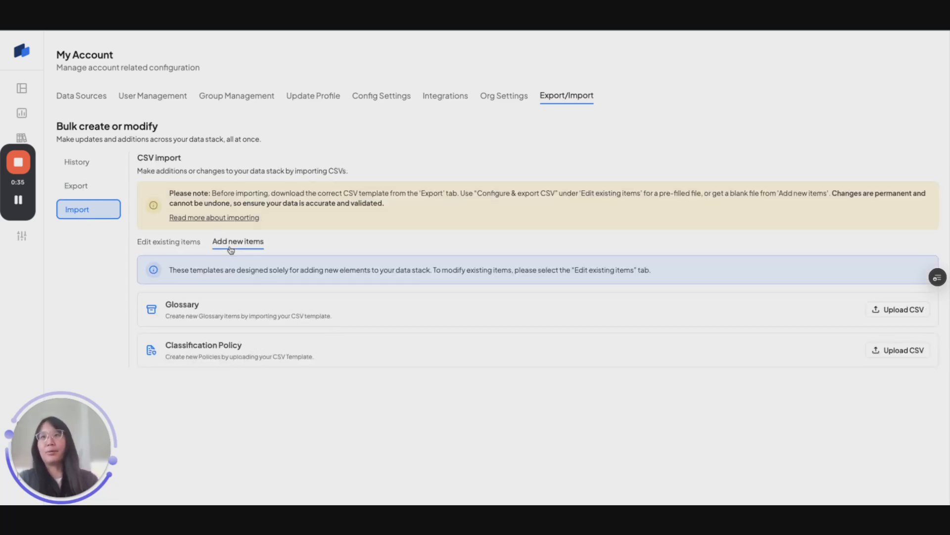
pyautogui.click(900, 310)
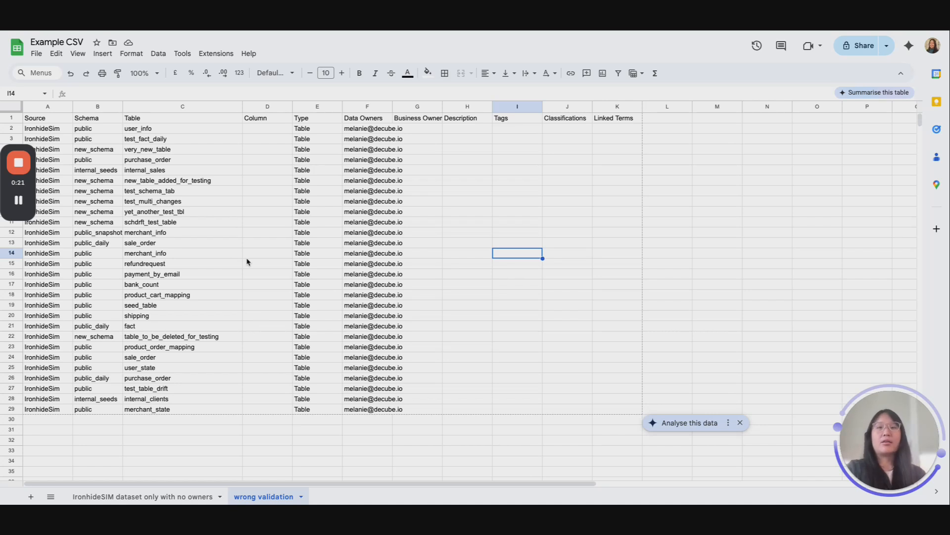
# Rename the Table header in cell C1 to 'datasets'
pyautogui.click(97, 109)
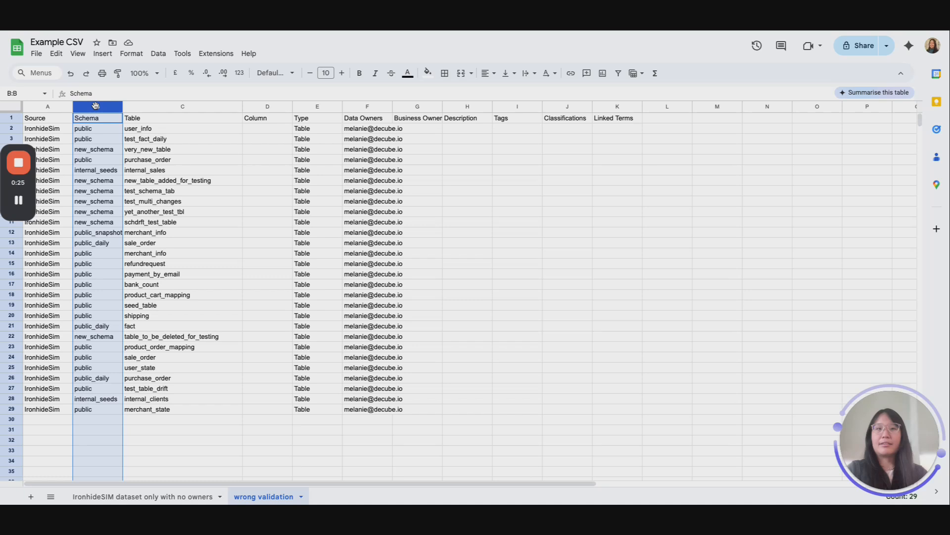
pyautogui.click(97, 121)
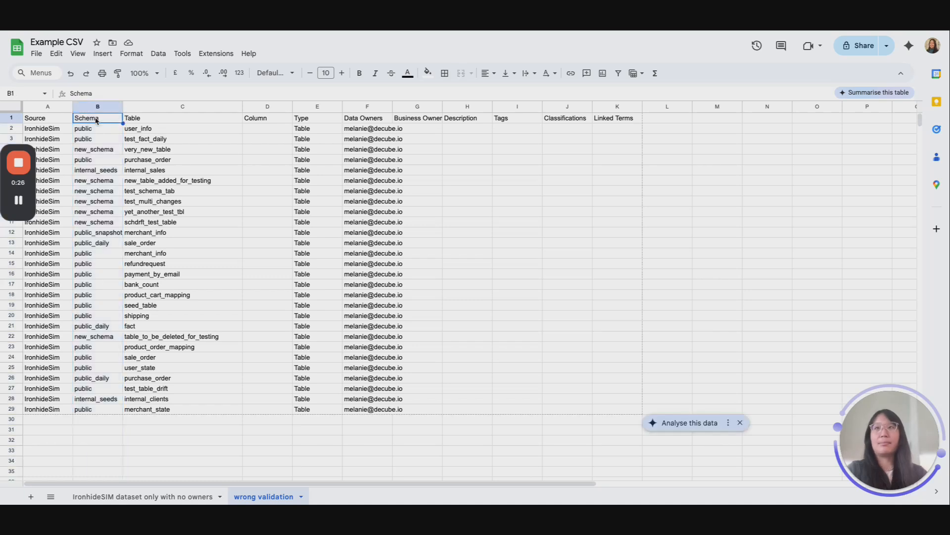
pyautogui.click(156, 120)
pyautogui.write('datasets')
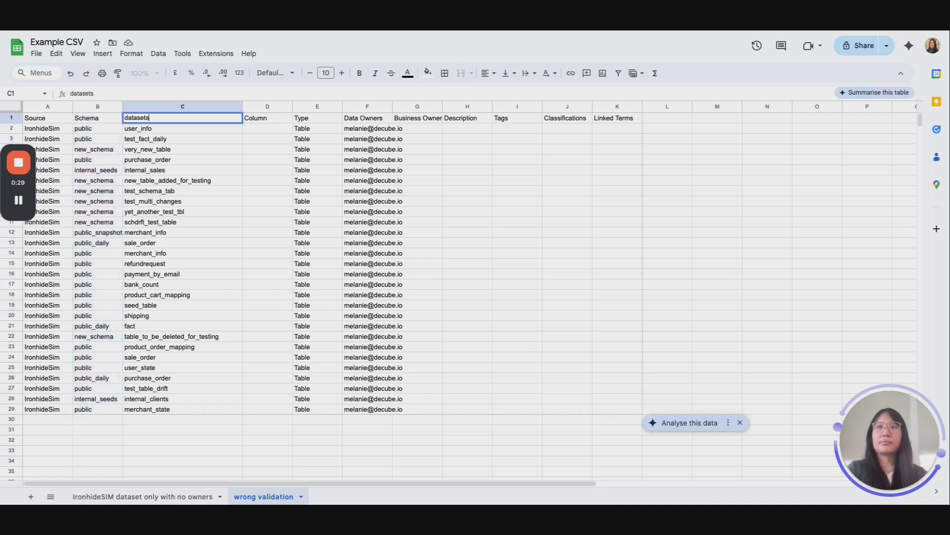
pyautogui.press('Return')
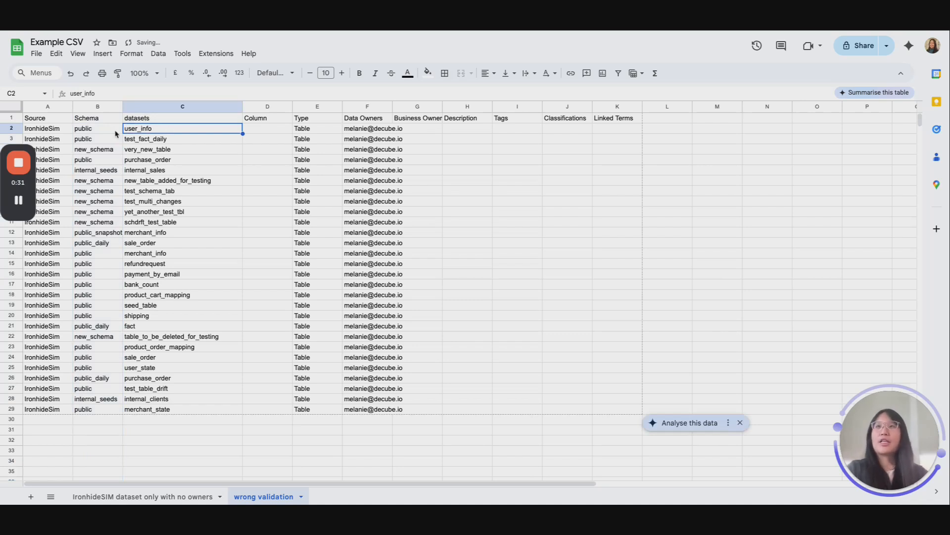
# Download the wrong validation sheet as a Comma-separated values (.csv) file
pyautogui.click(34, 55)
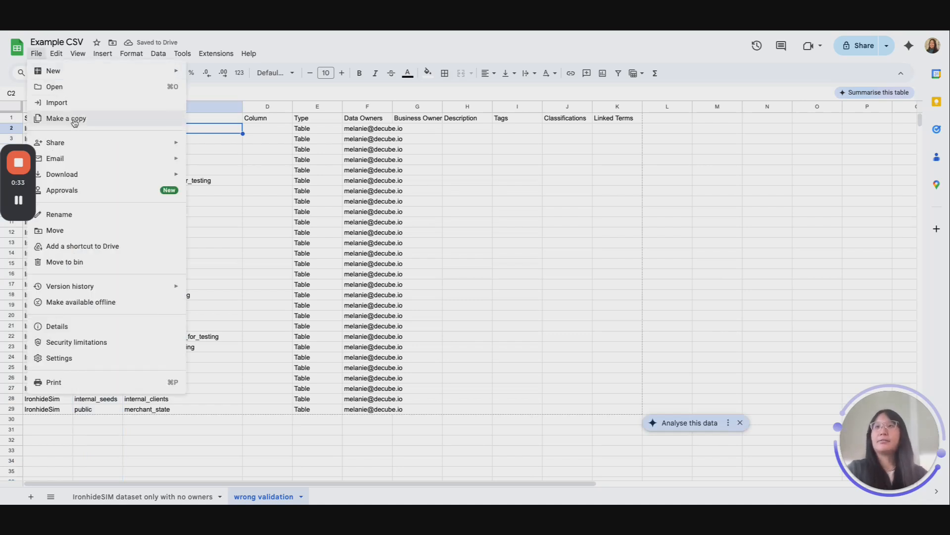
pyautogui.moveTo(94, 176)
pyautogui.click(244, 241)
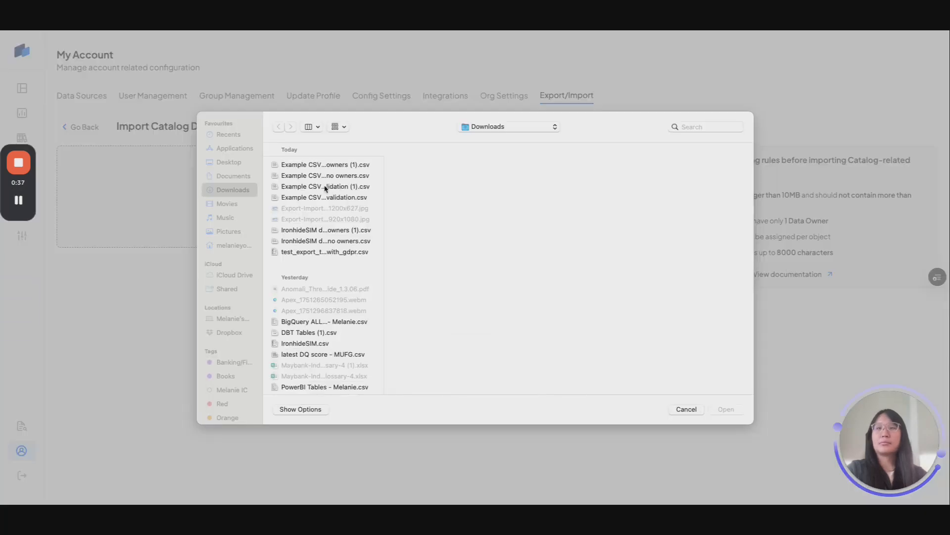
# Import 'Example CSV - wrong validation (1).csv' from Downloads, review its errors, and return to the sheet
pyautogui.click(324, 187)
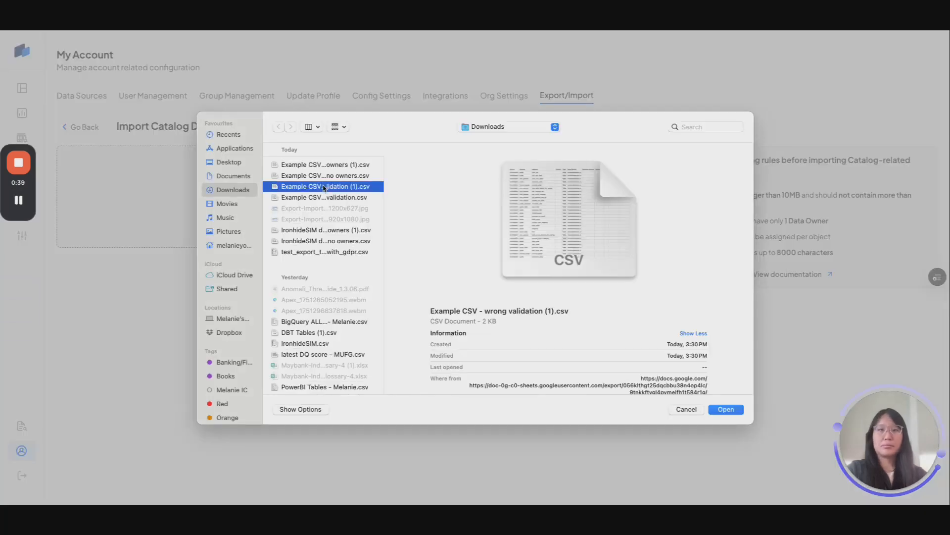
pyautogui.doubleClick(324, 187)
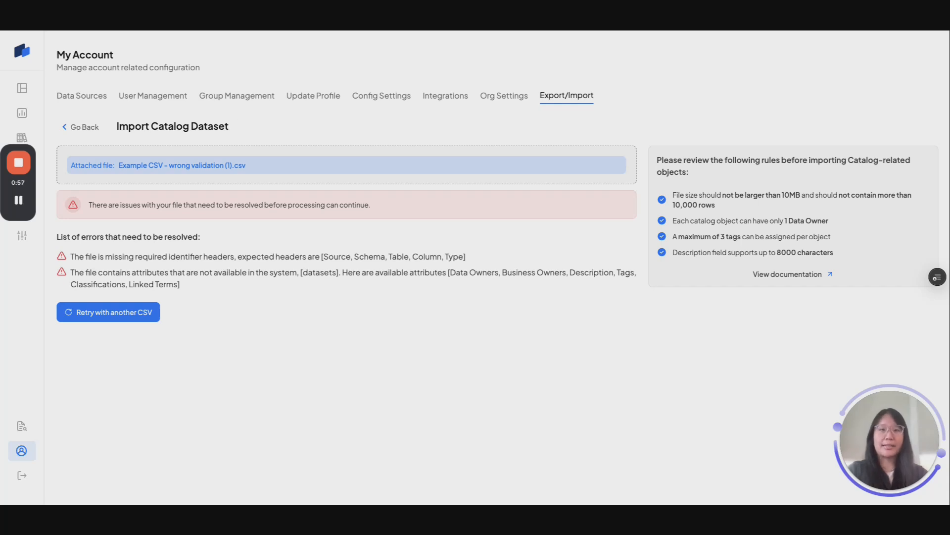
pyautogui.hotkey('ctrl', 'Tab')
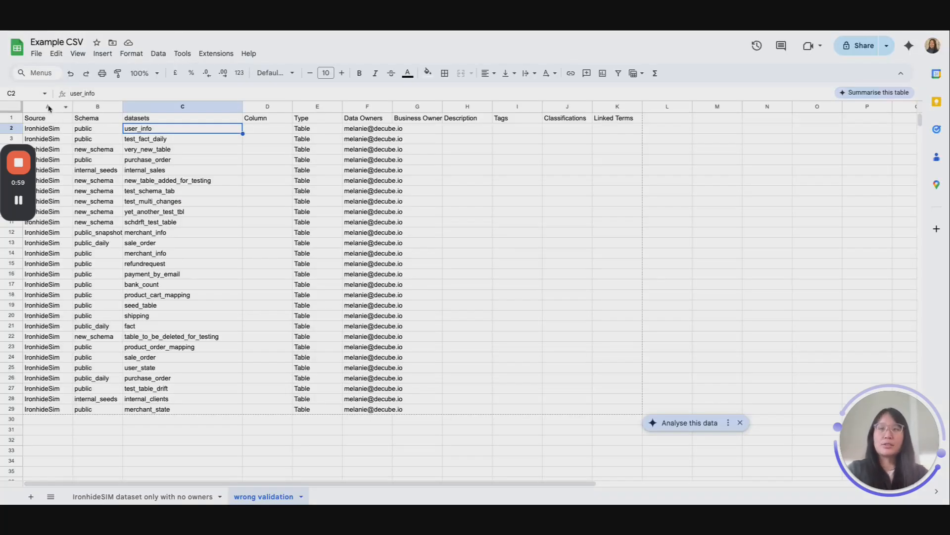
# Select columns A through C of the error report, then go to the Example CSV spreadsheet
pyautogui.click(48, 108)
pyautogui.keyDown('shift'); pyautogui.click(155, 107); pyautogui.keyUp('shift')
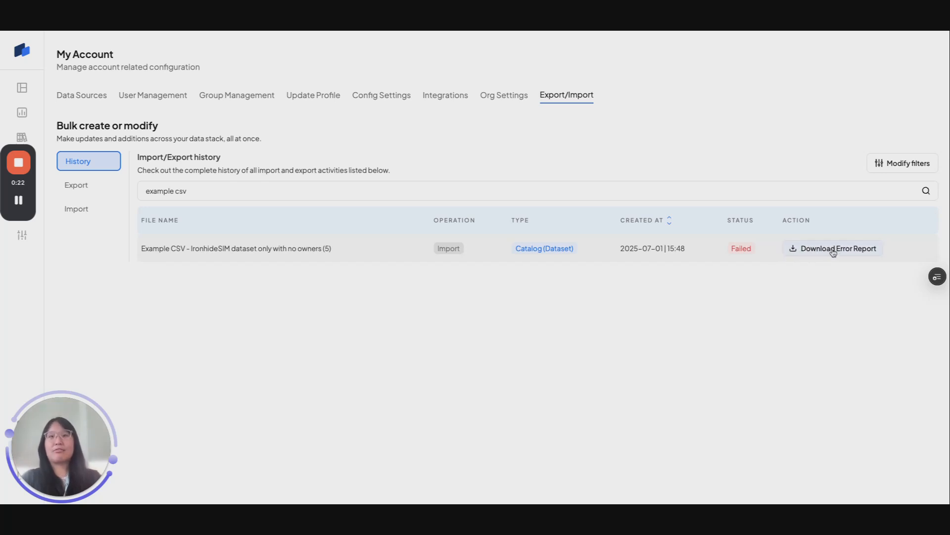
pyautogui.hotkey('ctrl', 'Tab')
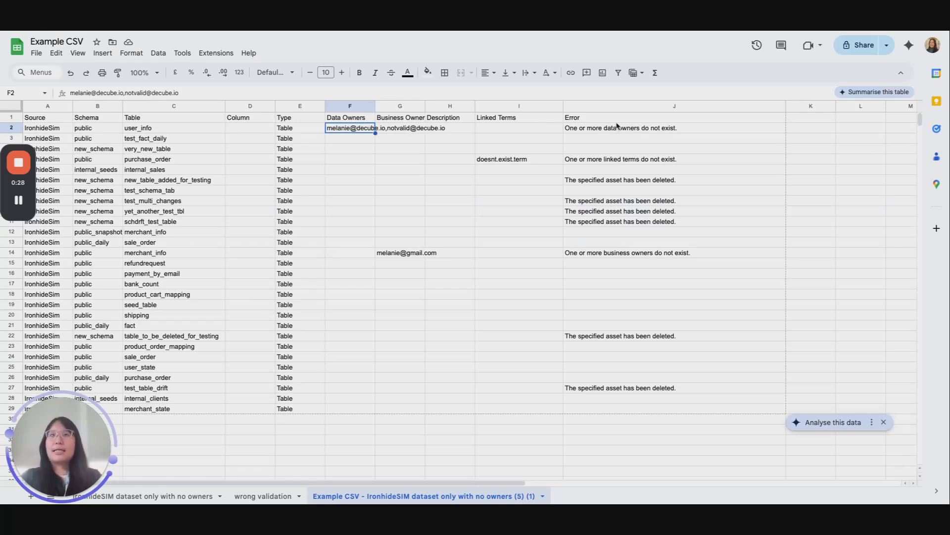
# Highlight the Error column (J) to review each row's error, then clear the selection
pyautogui.click(597, 110)
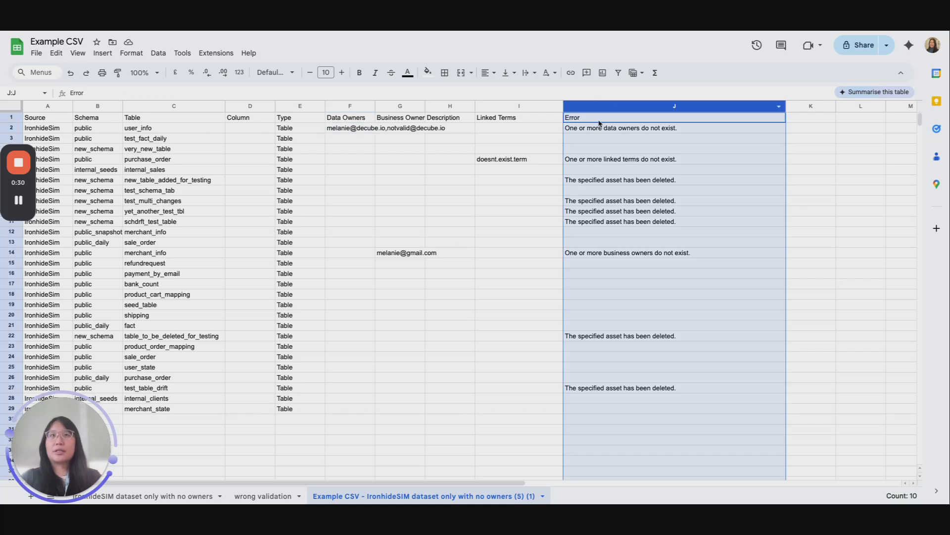
pyautogui.click(602, 317)
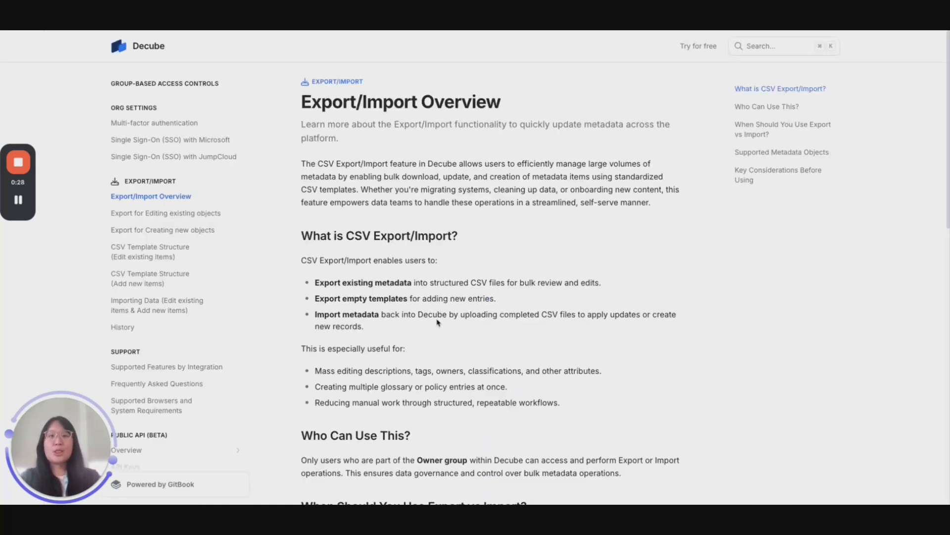
# Scroll the Export/Import Overview article down to the 'Who Can Use This?' heading
pyautogui.scroll(-1, 437, 322)
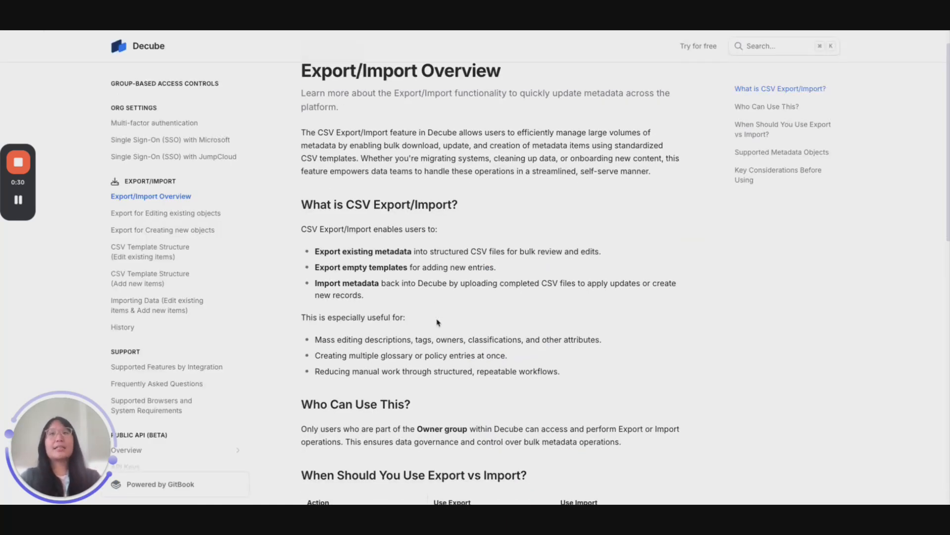
pyautogui.scroll(-5, 438, 323)
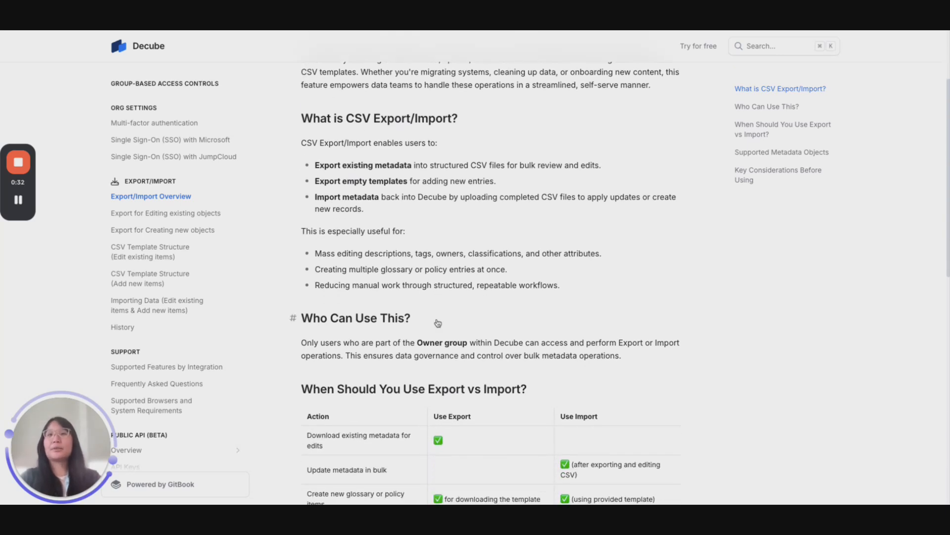